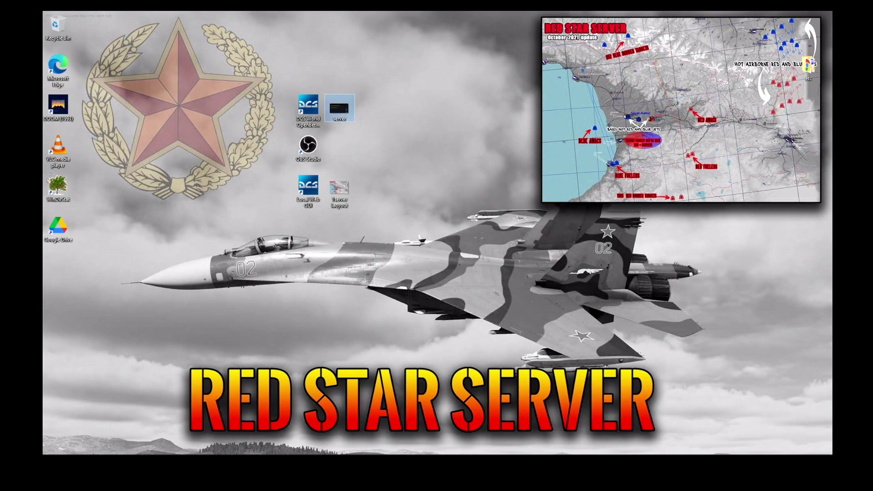
View the server layout image stored on the desktop and close the photo viewer.
double_click(341, 109)
key("Left")
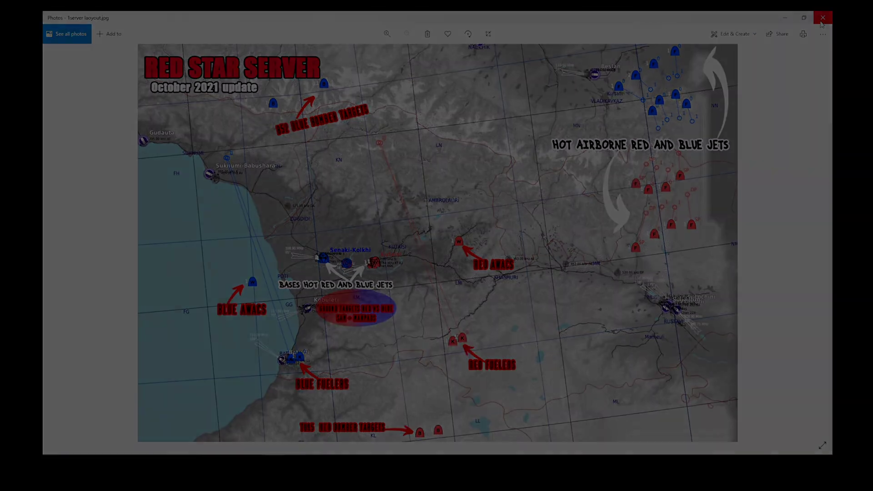
left_click(822, 21)
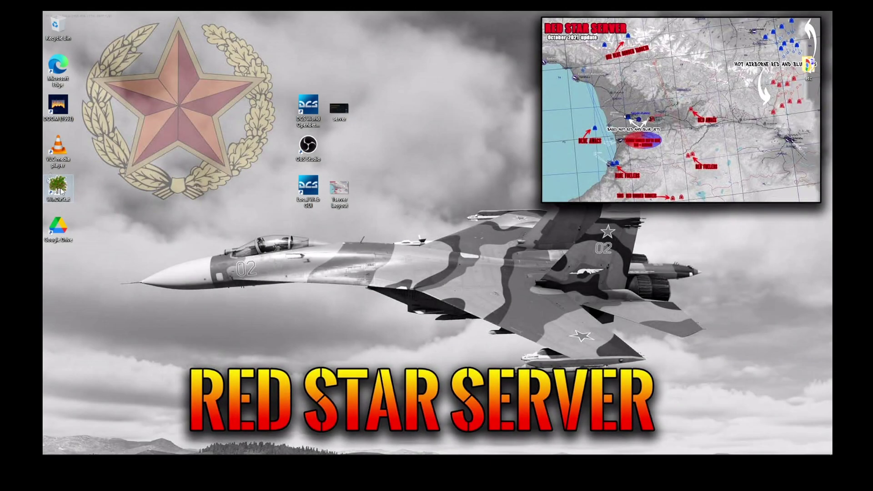
Launch WinDirStat, scan all local drives, and maximize its window.
double_click(61, 192)
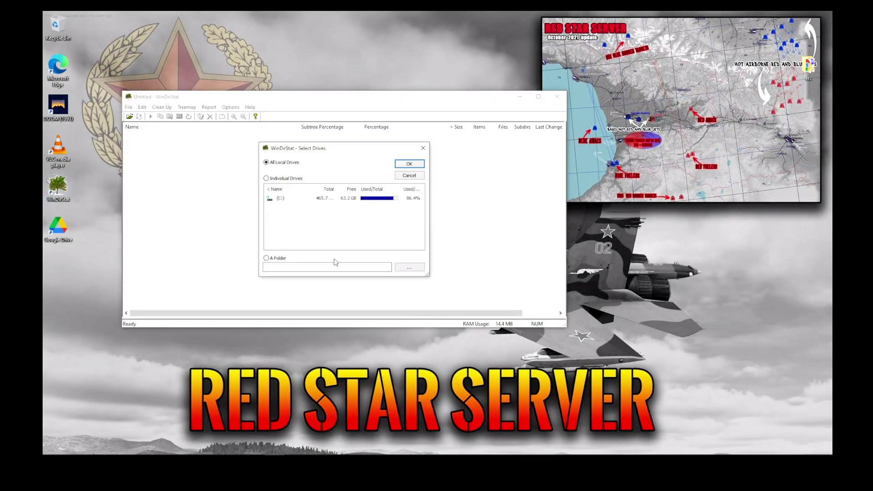
left_click(409, 164)
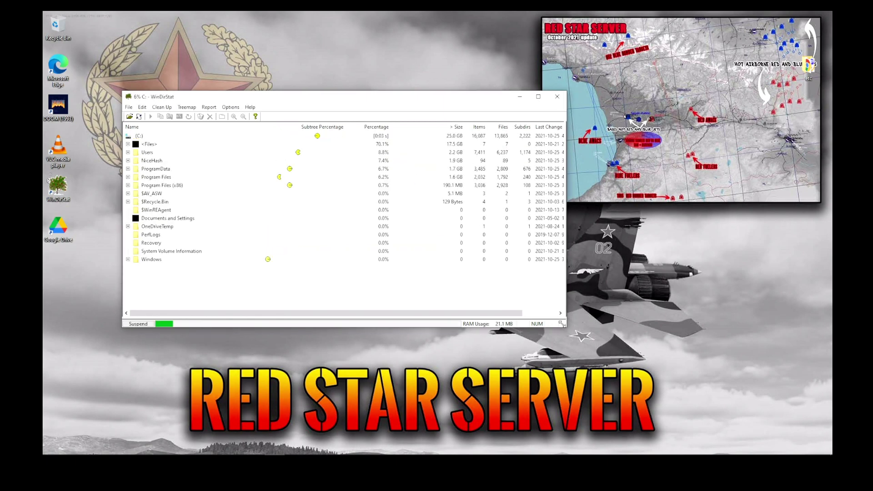
left_click_drag(566, 326, 699, 412)
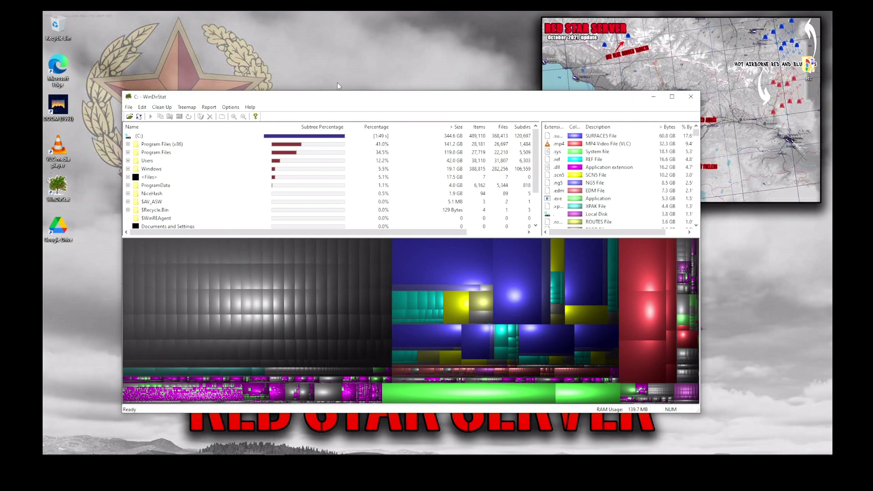
double_click(337, 98)
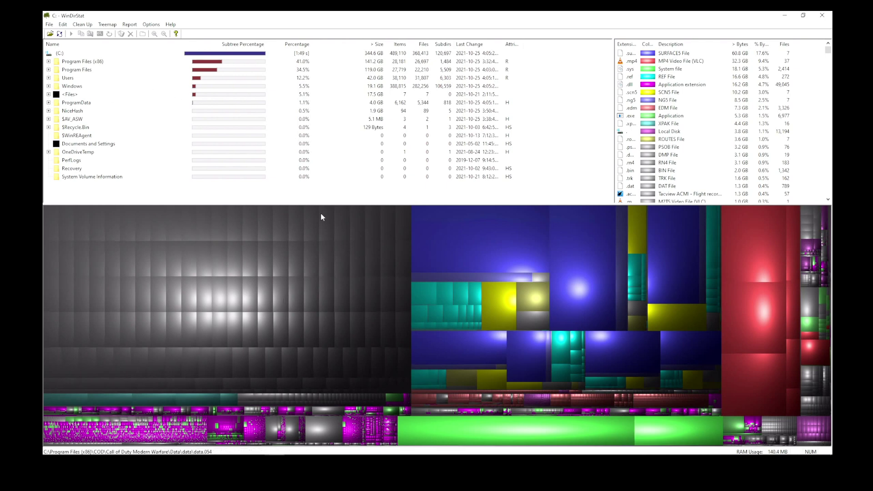
Hide the treemap and show it again.
left_click(107, 25)
left_click(122, 34)
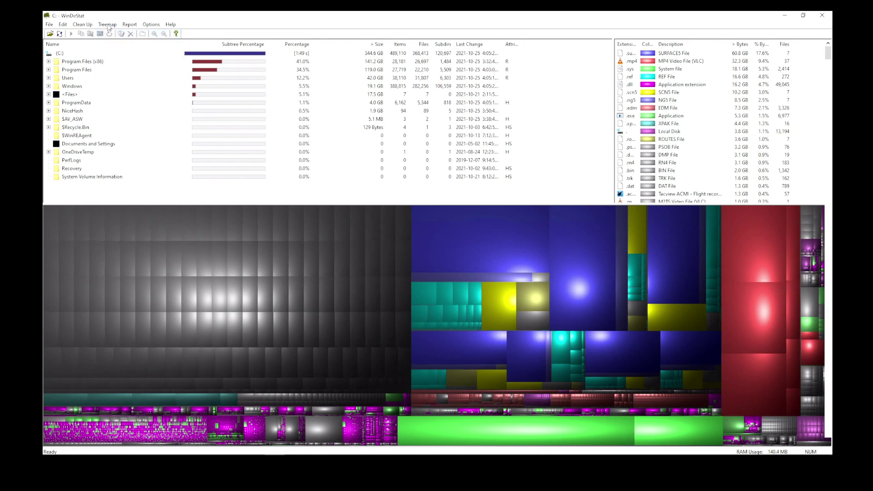
left_click(107, 25)
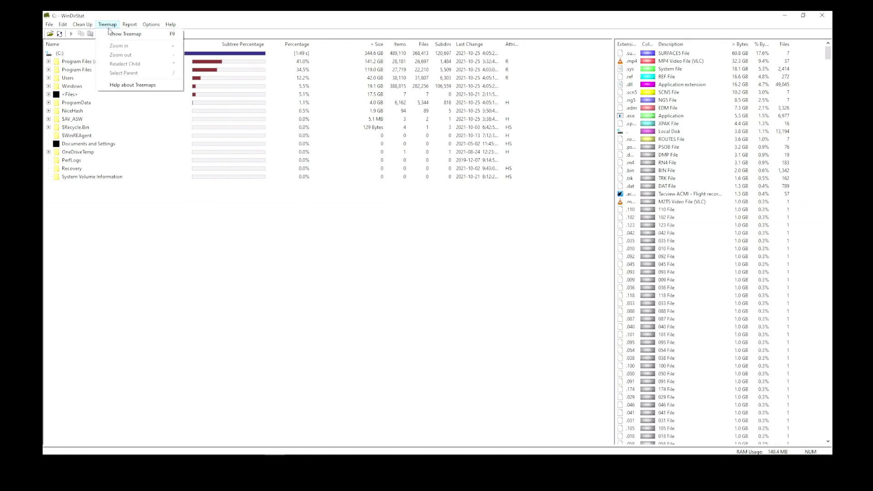
left_click(112, 34)
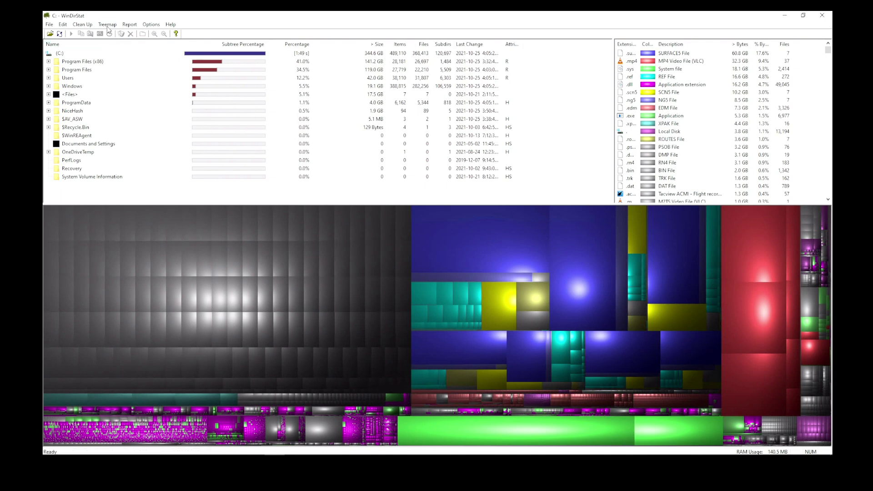
Include free space in the drive results and select the free space block in the treemap.
left_click(148, 25)
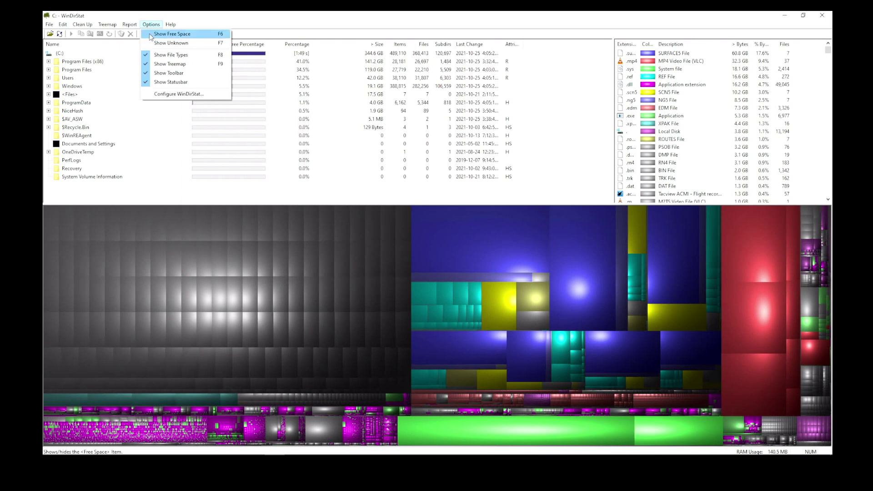
left_click(151, 36)
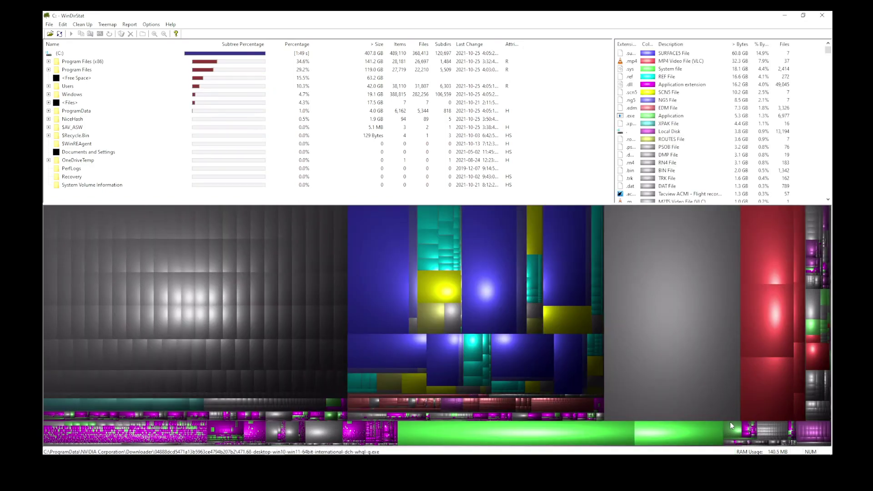
left_click(681, 335)
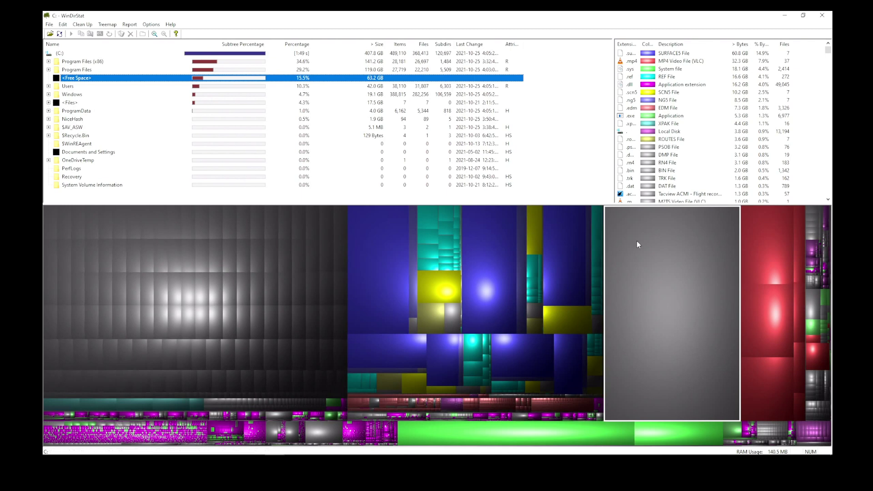
Examine the Syria.surface5 block and several Call of Duty Modern Warfare data blocks, tracing them from the treemap to their folders.
left_click(381, 242)
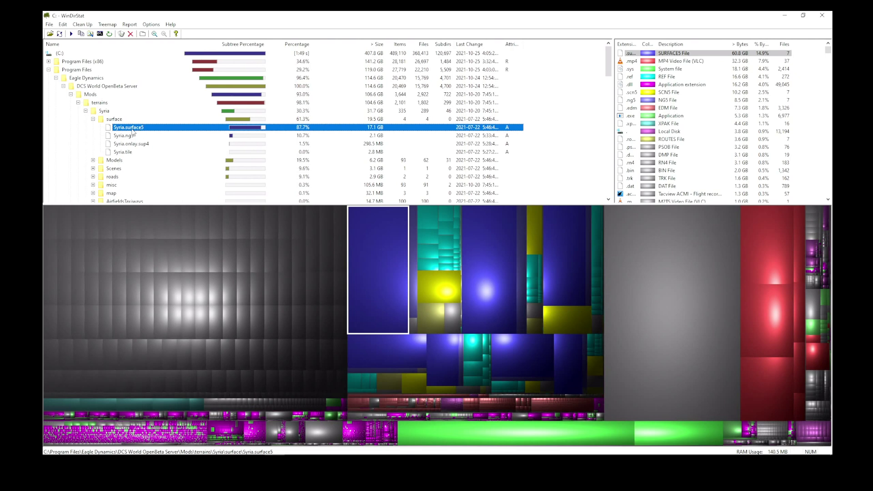
left_click(241, 262)
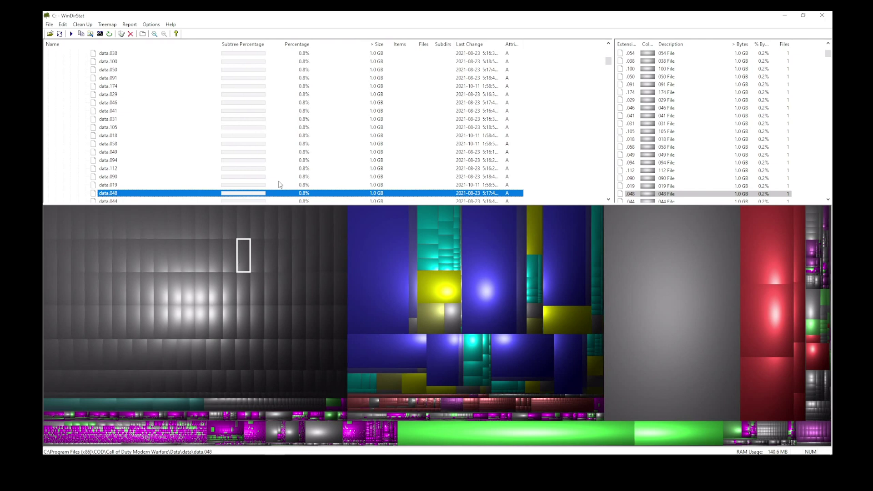
scroll(279, 182, "up", 5)
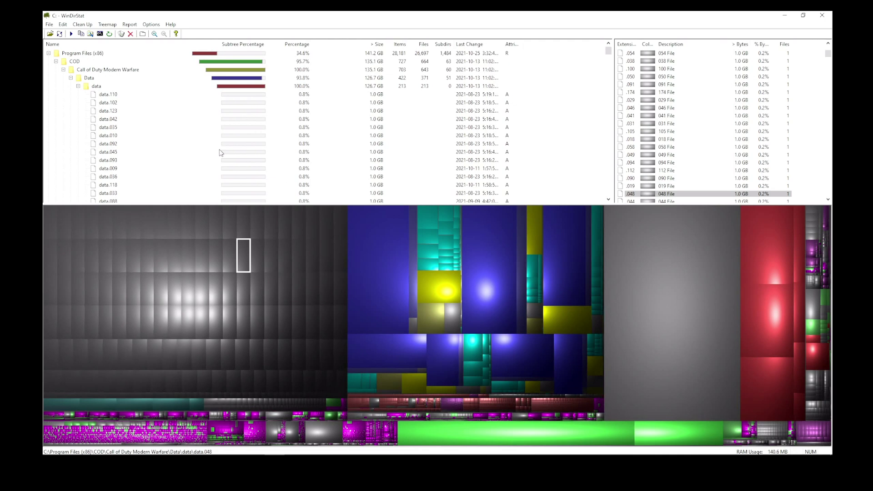
scroll(153, 156, "up", 1)
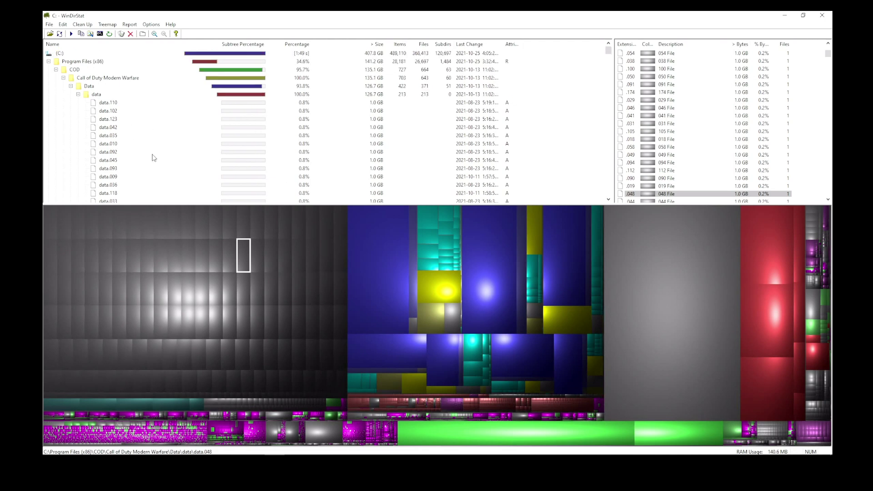
scroll(154, 169, "down", 10)
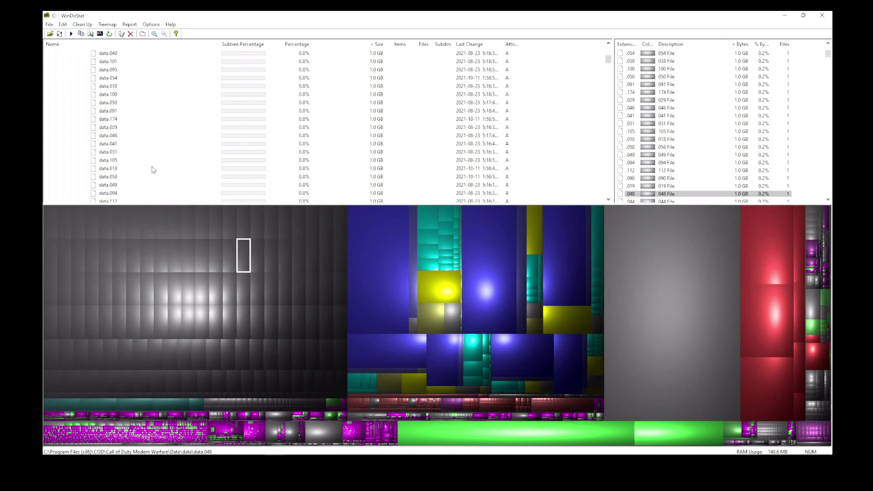
scroll(153, 169, "down", 4)
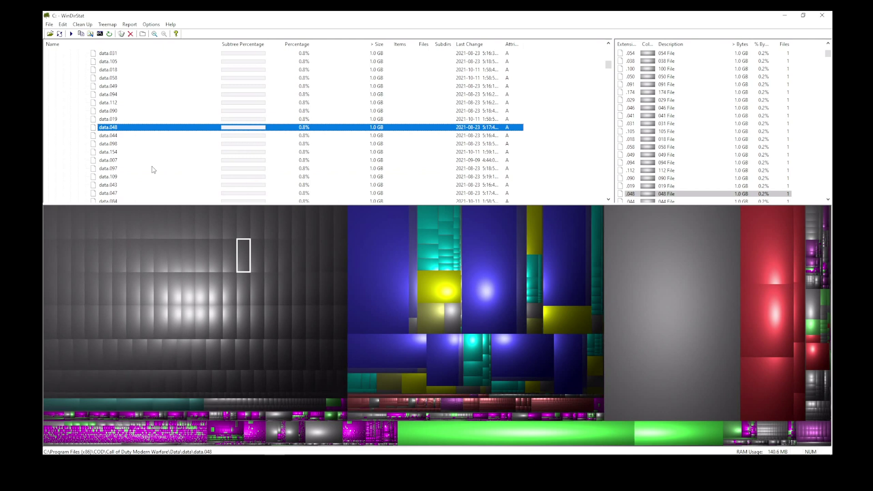
left_click(153, 274)
left_click(229, 320)
left_click(275, 293)
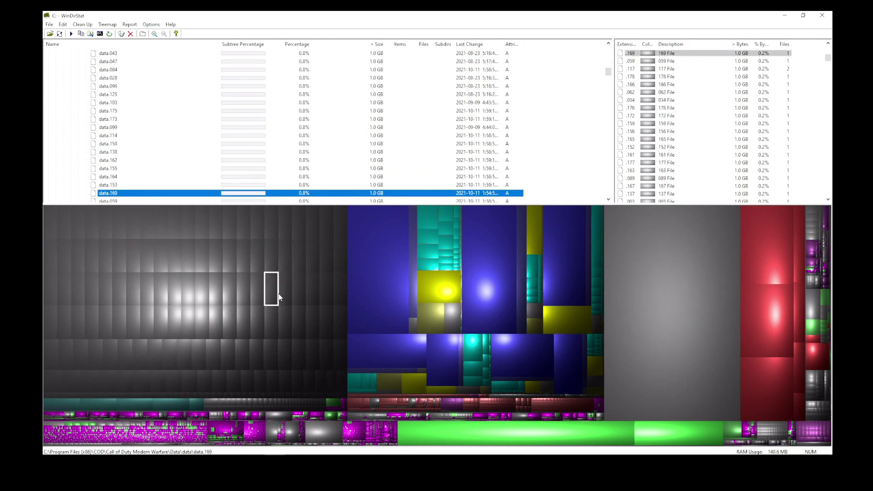
left_click(272, 260)
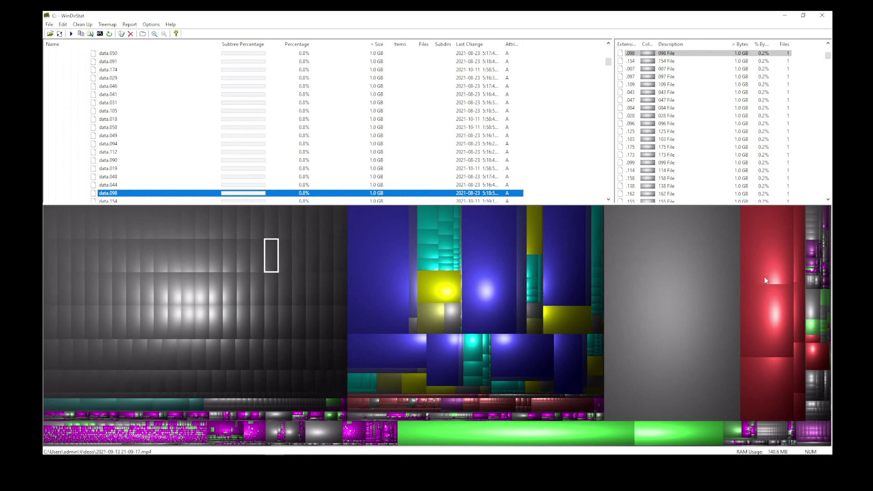
Locate the largest MP4 recording in the Videos folder and review the file actions available for it.
left_click(767, 256)
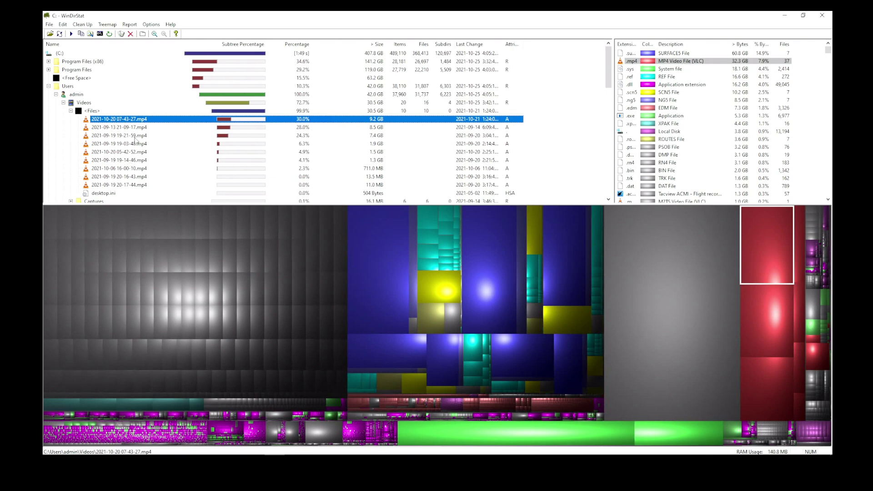
right_click(138, 119)
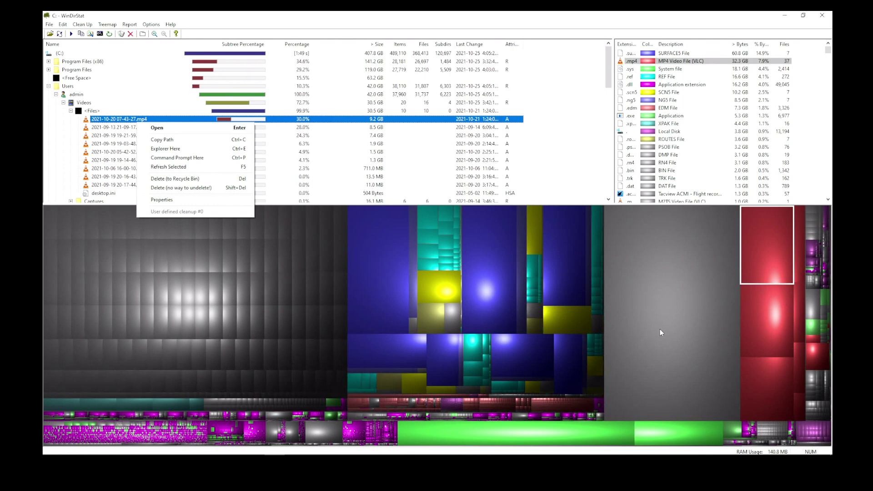
left_click(765, 318)
Inspect the folder containing Syria.surface5 in File Explorer, narrowing the Name column to reveal file sizes, and close the window.
left_click(365, 258)
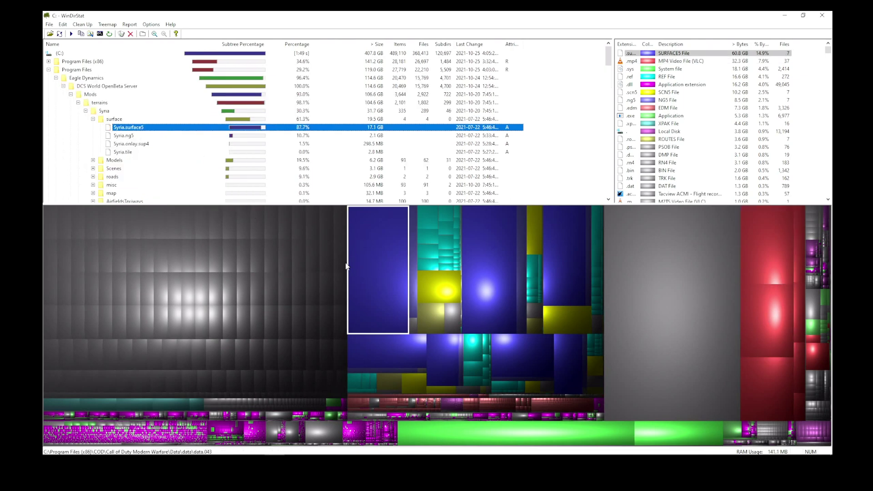
left_click(489, 253)
left_click(375, 272)
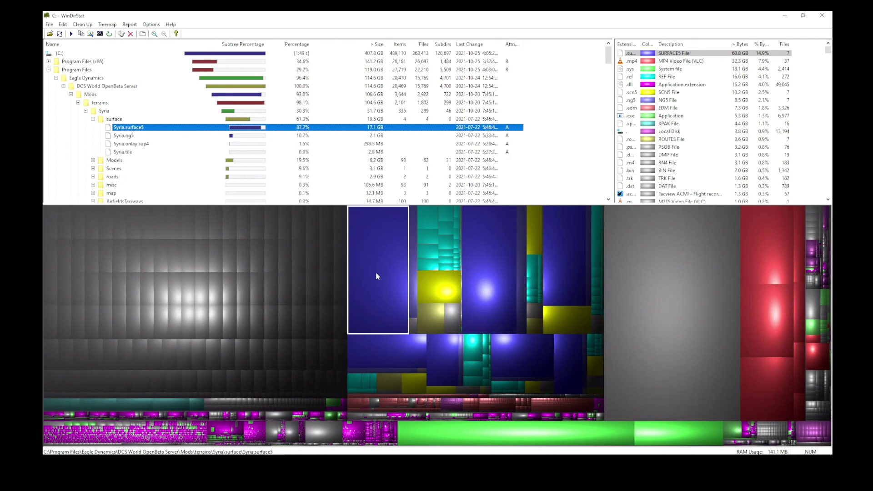
right_click(379, 276)
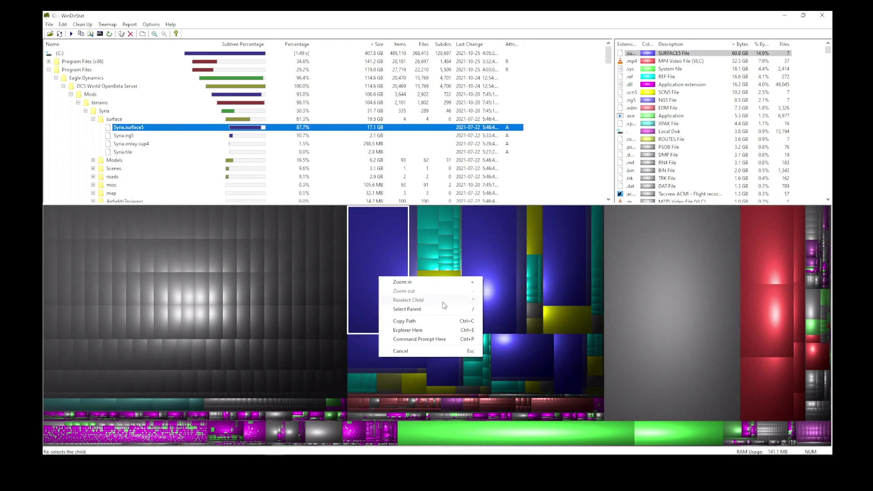
left_click(429, 333)
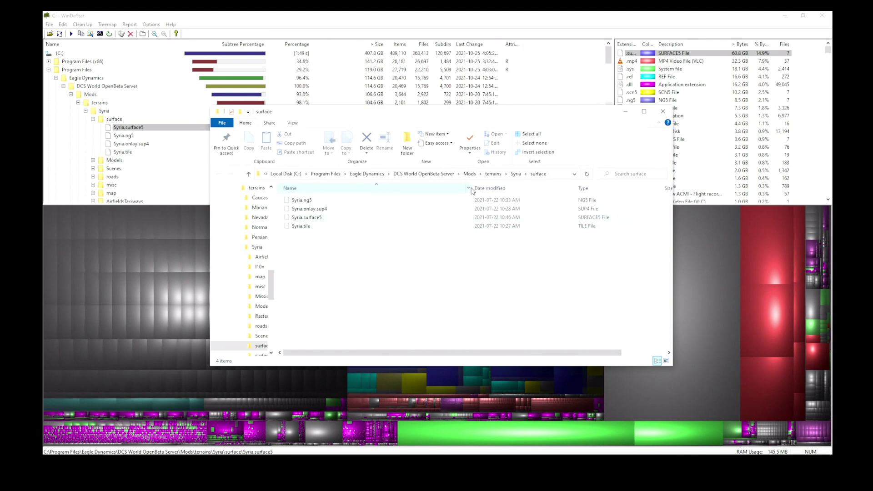
left_click_drag(471, 189, 383, 194)
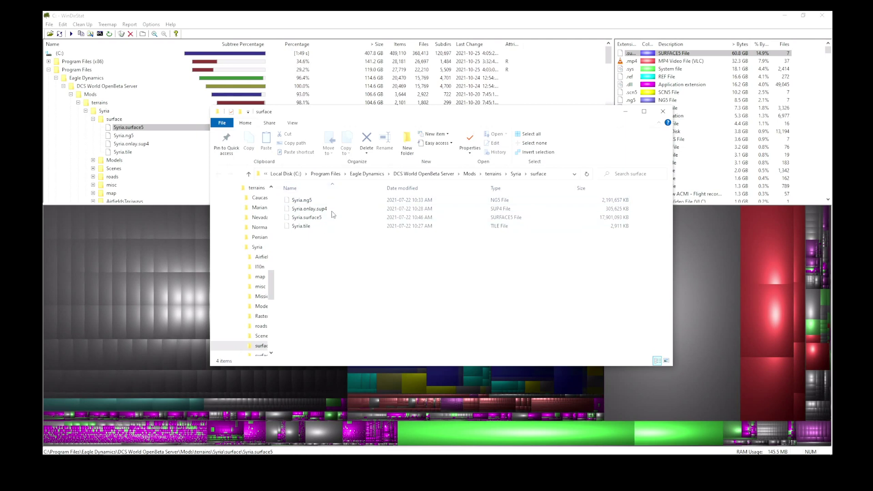
left_click(663, 111)
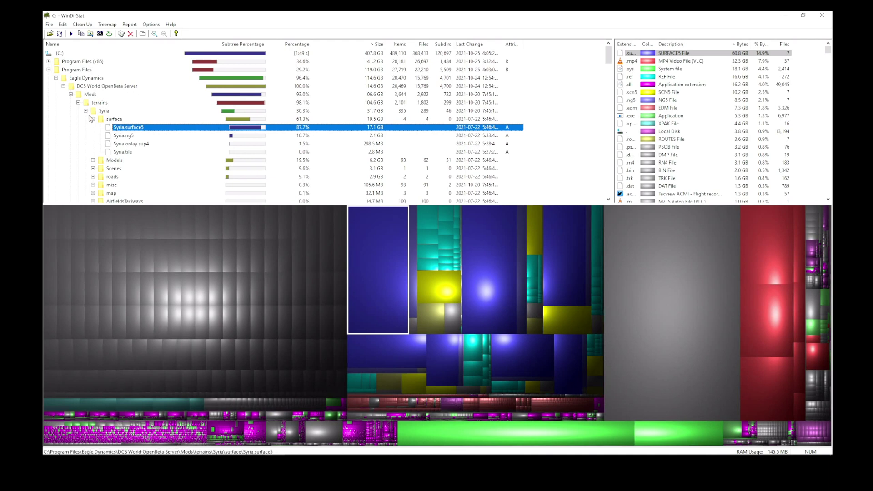
Collapse the Eagle Dynamics folder and its parent Program Files folder in the directory tree.
left_click(61, 88)
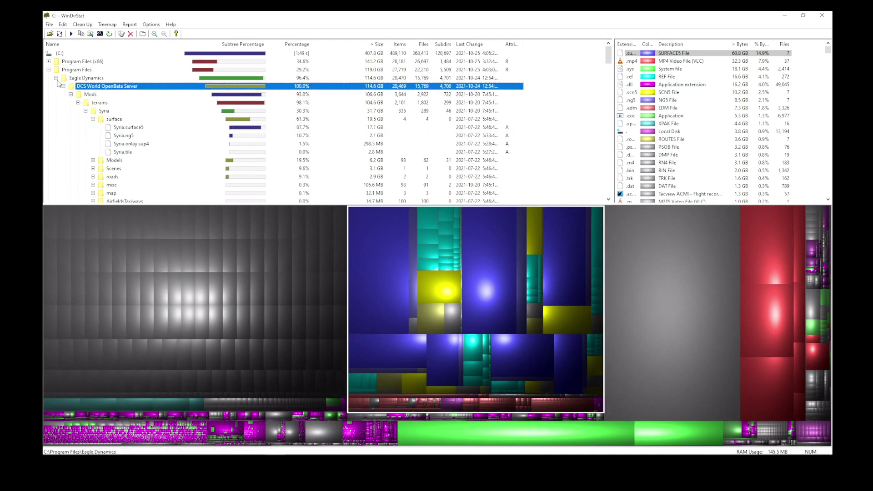
left_click(56, 78)
left_click(49, 73)
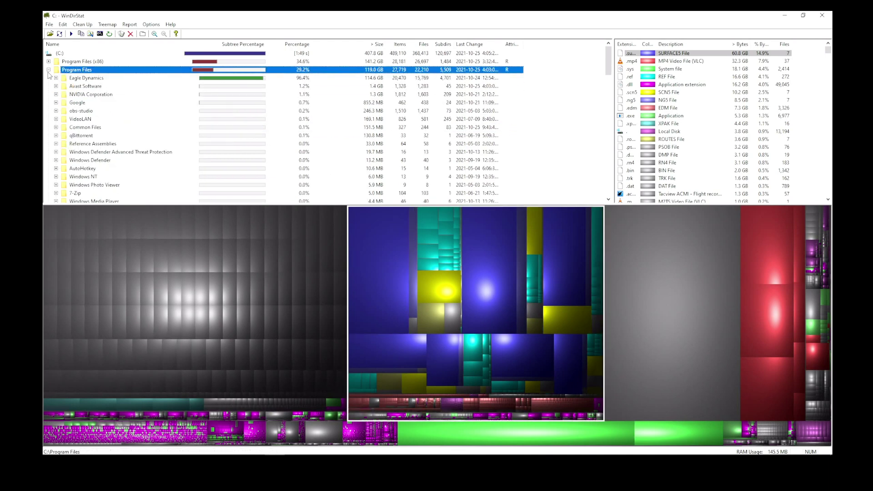
left_click(48, 70)
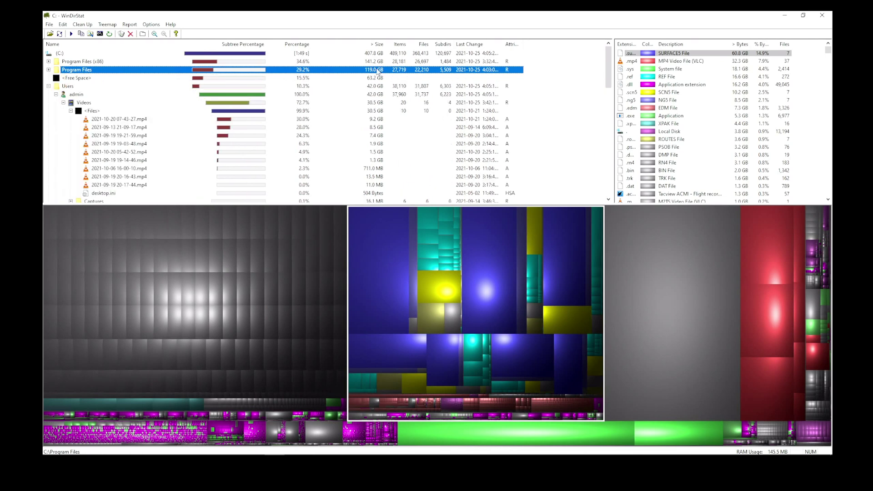
Expand Program Files (x86) to check the size of its COD folder, and collapse it again.
left_click(91, 62)
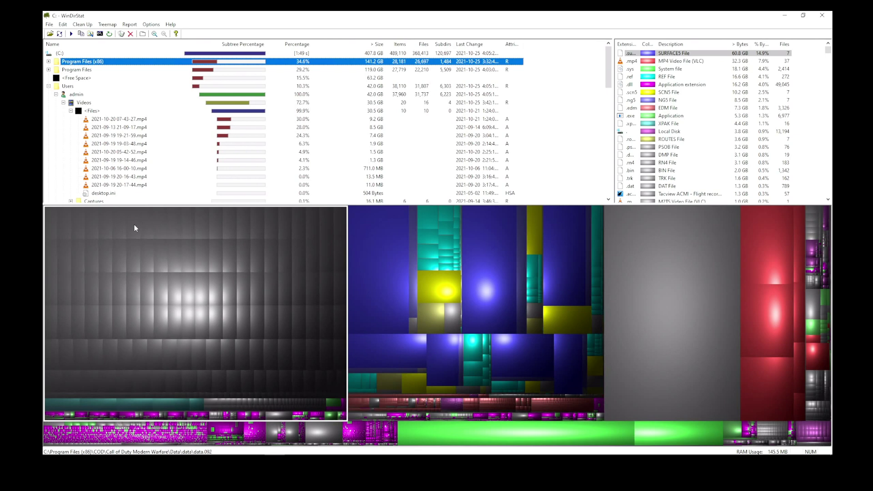
left_click(48, 61)
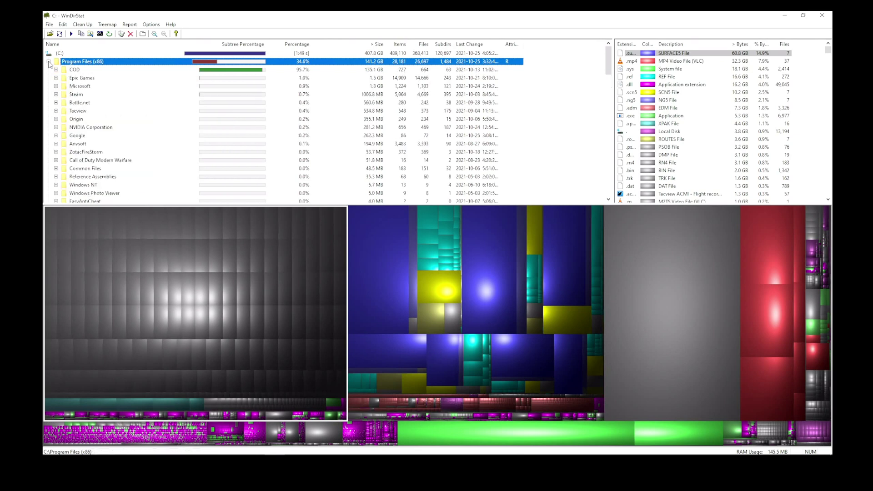
left_click(80, 71)
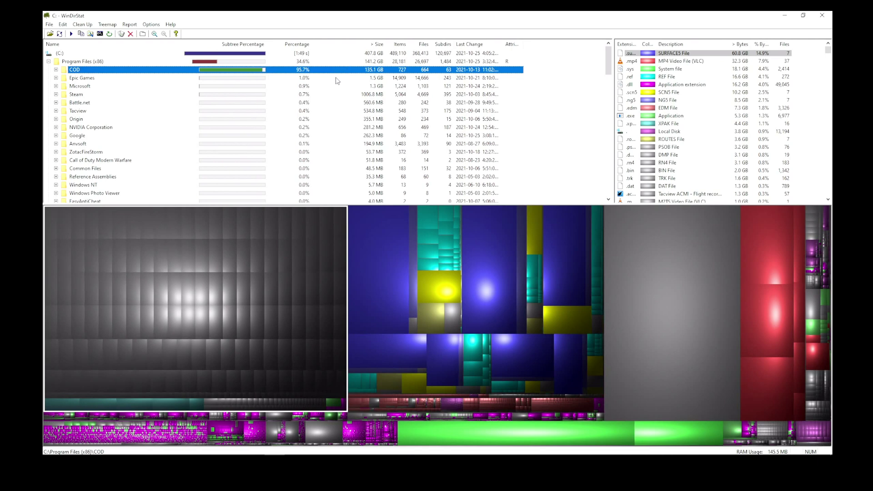
left_click(49, 62)
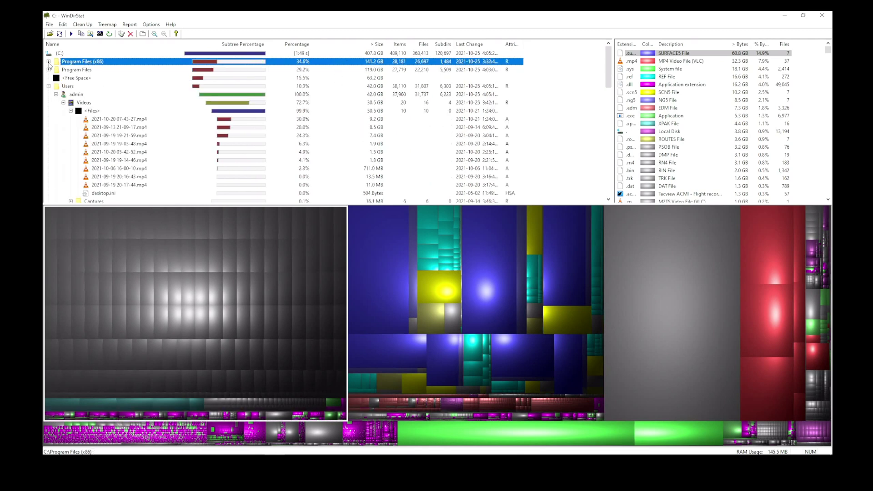
Collapse the Users folder and examine the subfolders of WinSxS inside the Windows folder.
left_click(48, 86)
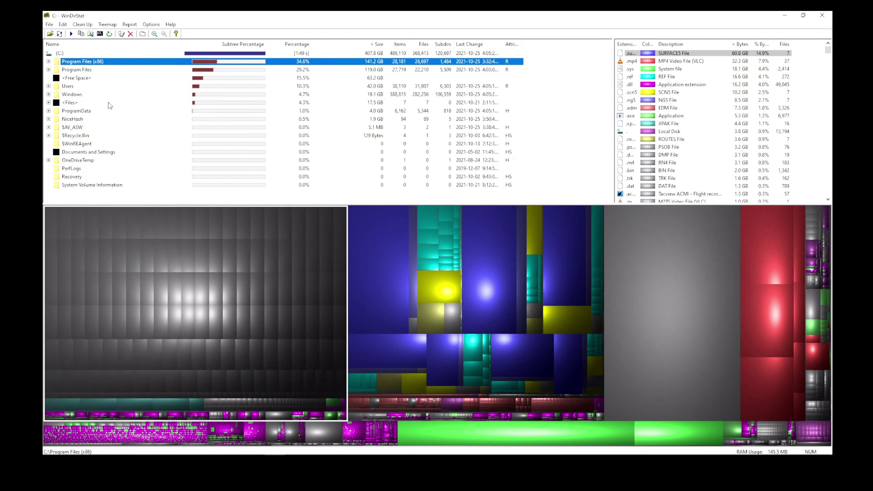
left_click(47, 94)
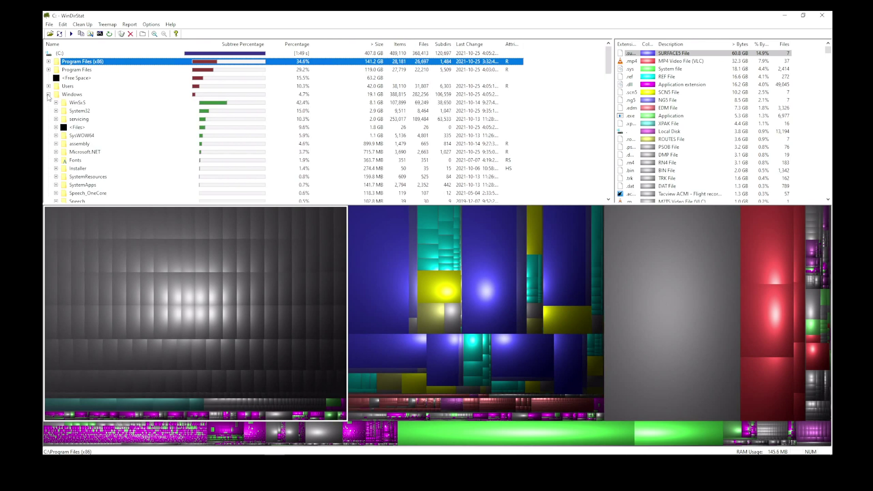
left_click(91, 103)
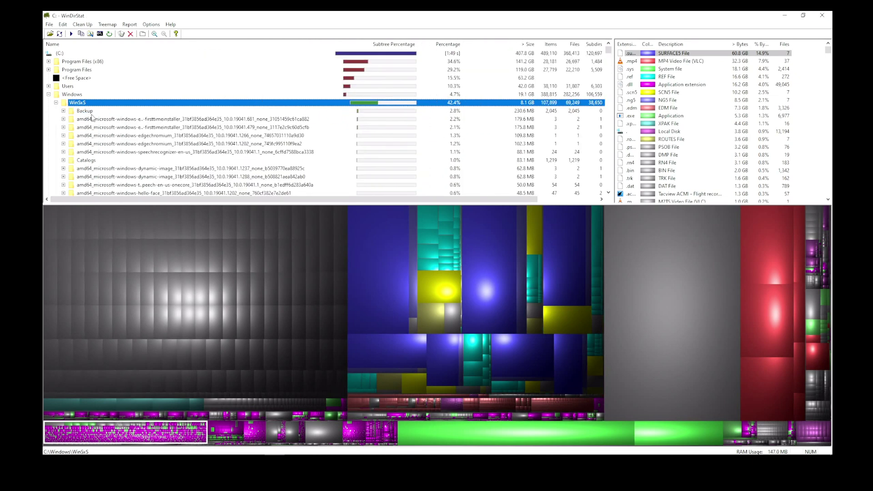
scroll(245, 114, "down", 20)
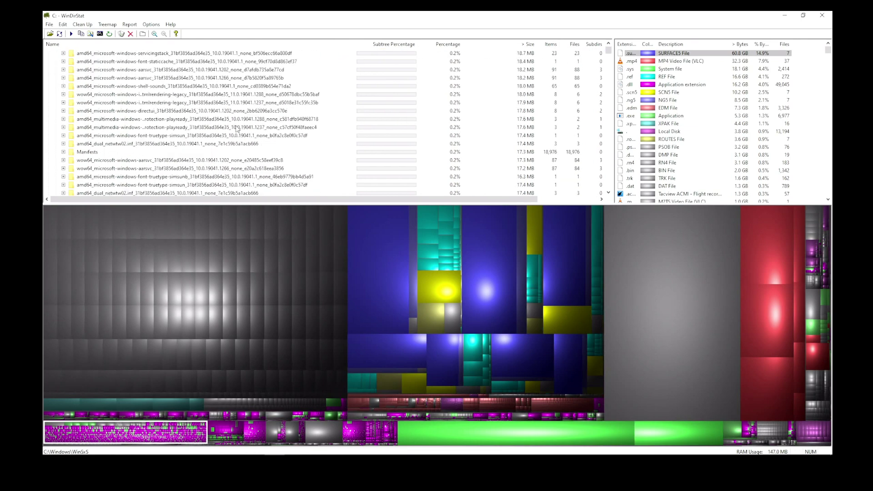
scroll(236, 129, "up", 2)
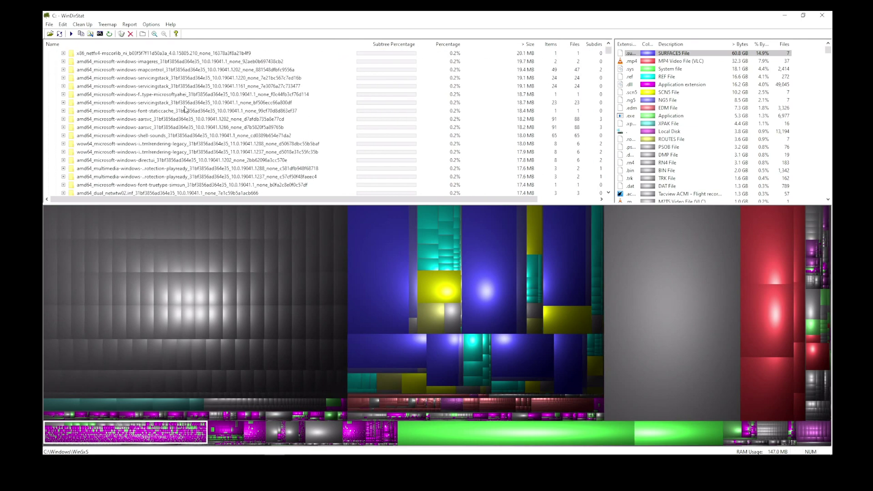
scroll(185, 109, "up", 15)
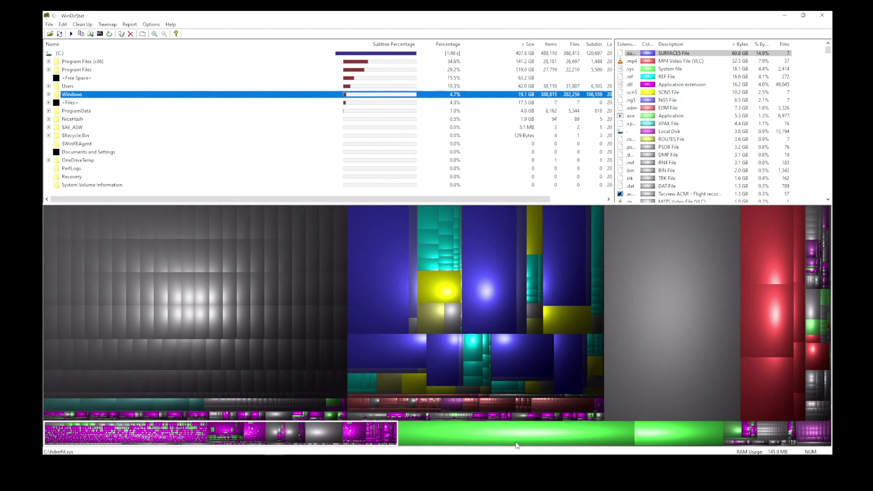
Locate the hiberfil.sys and pagefile.sys blocks in the treemap and compare their sizes.
left_click(514, 438)
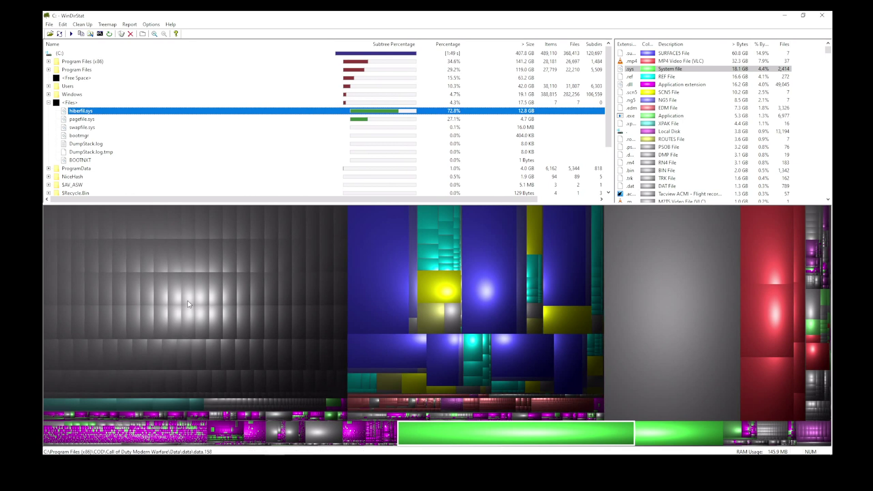
left_click(673, 440)
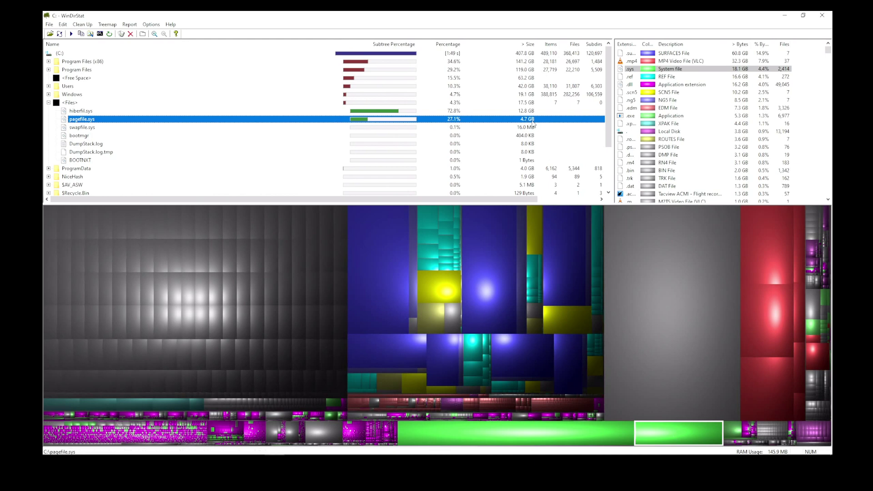
key("Up")
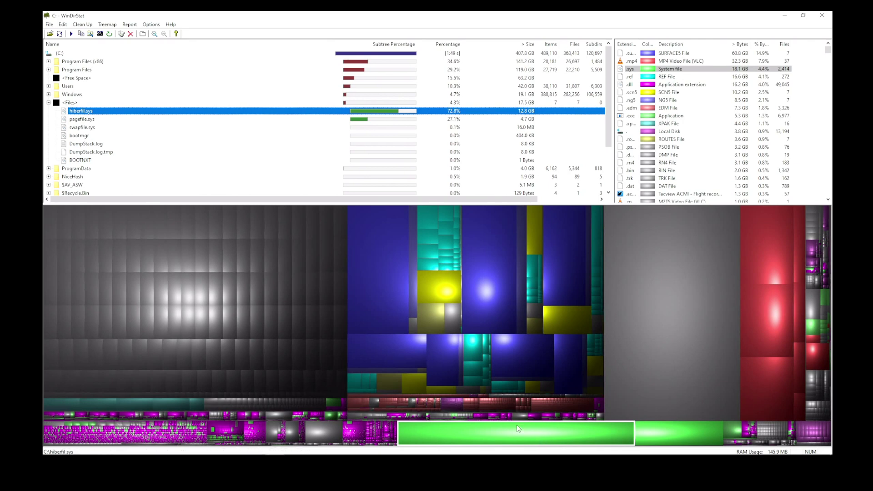
Locate the three largest MP4 recordings of the Videos folder from their blocks in the treemap.
left_click(661, 357)
left_click(761, 396)
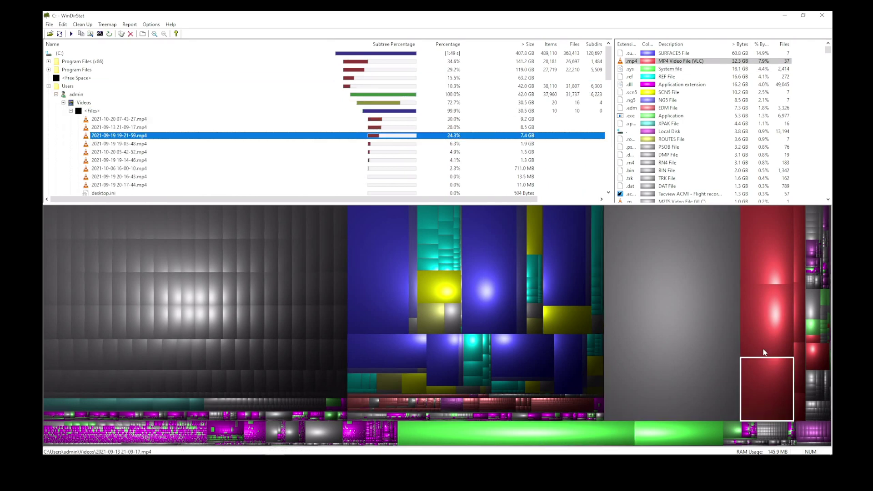
left_click(762, 327)
left_click(756, 258)
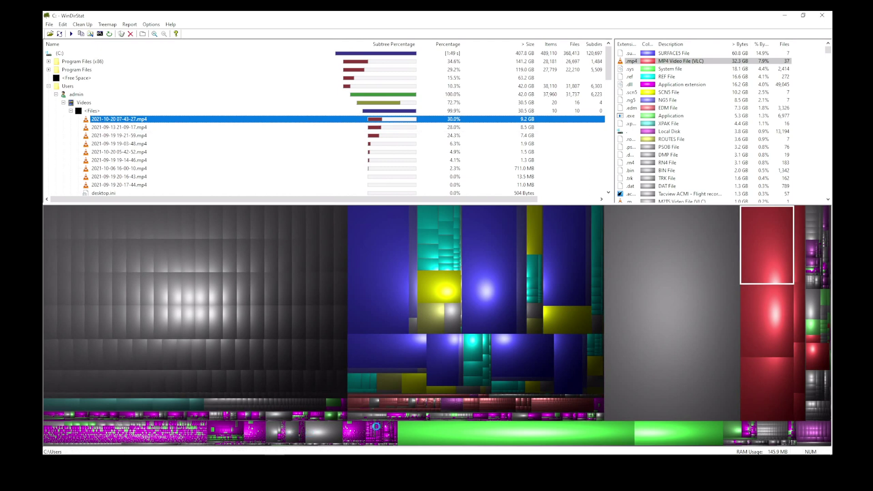
Check which Call of Duty Modern Warfare files the small grey treemap blocks represent, including data.157 and data.058.
left_click(276, 409)
left_click(274, 317)
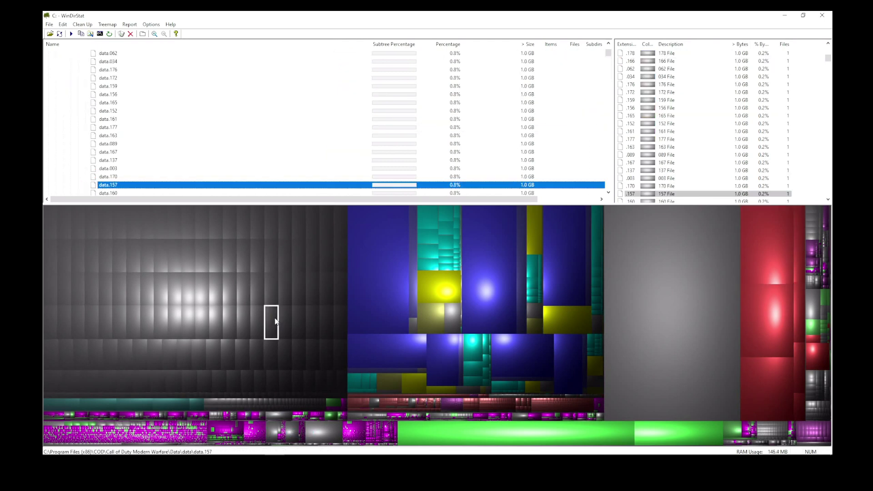
left_click(219, 261)
left_click(160, 251)
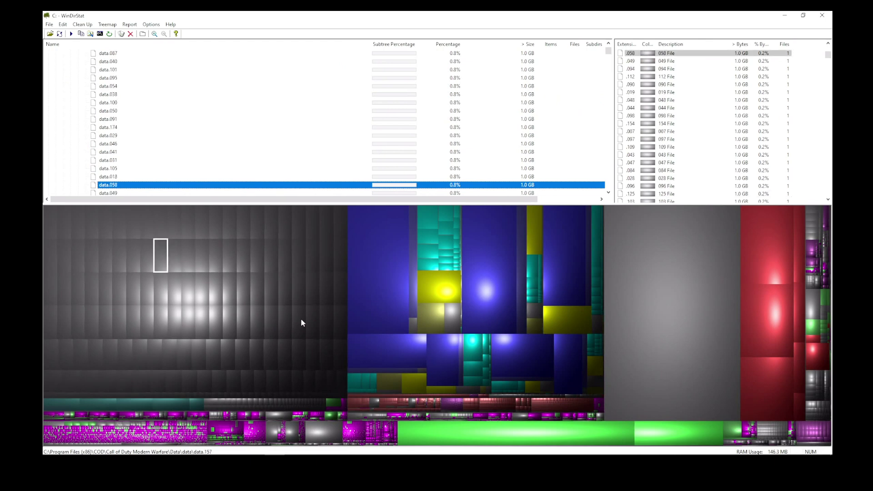
Show the folder containing data.153 in File Explorer, look through its data files, and close the window.
left_click(258, 289)
right_click(263, 288)
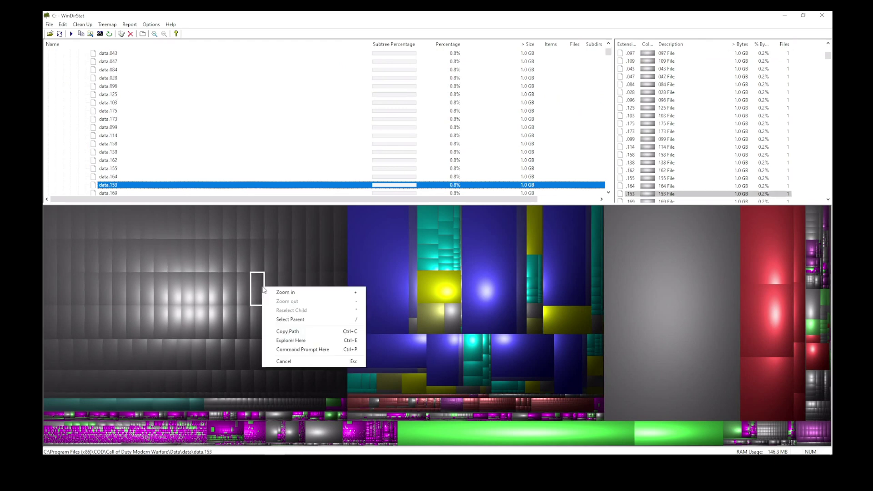
left_click(318, 345)
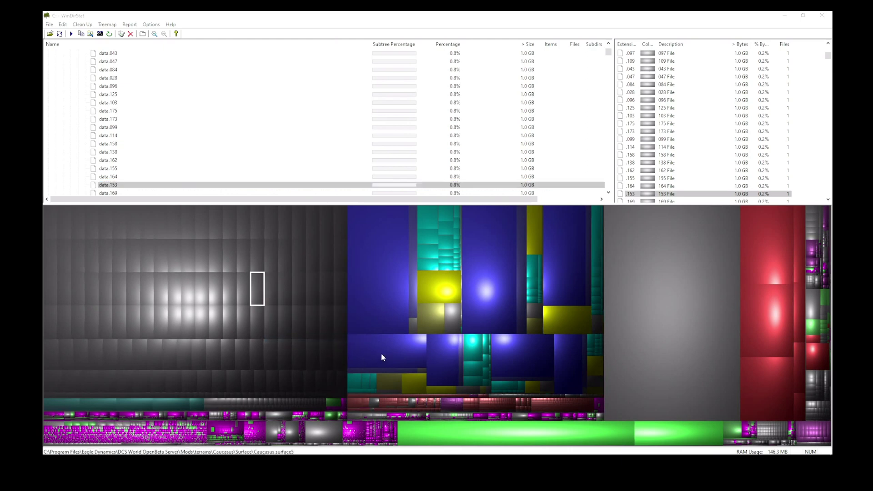
scroll(375, 320, "down", 20)
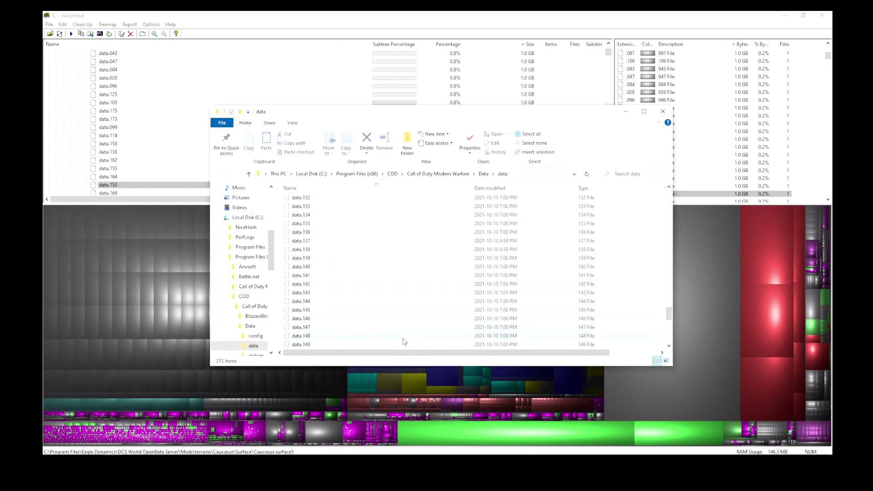
left_click(663, 112)
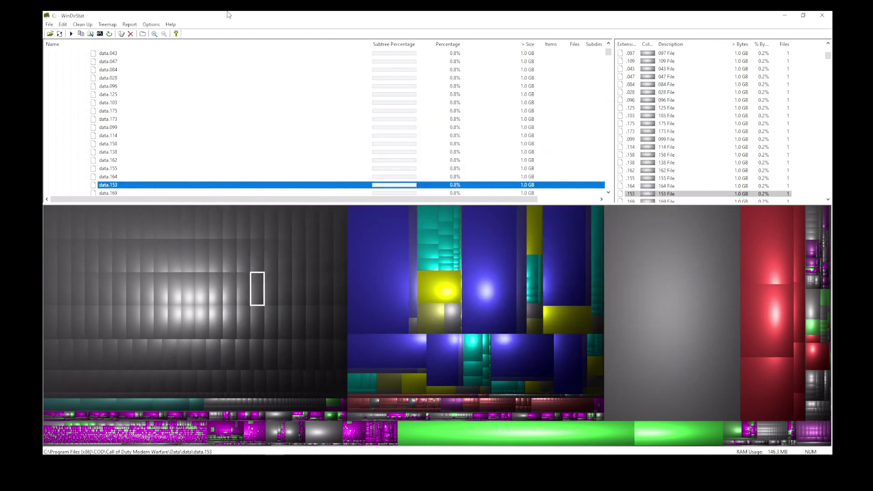
Collapse the Call of Duty Modern Warfare folder and its parent COD folder in the directory tree.
scroll(180, 118, "up", 5)
scroll(202, 136, "up", 3)
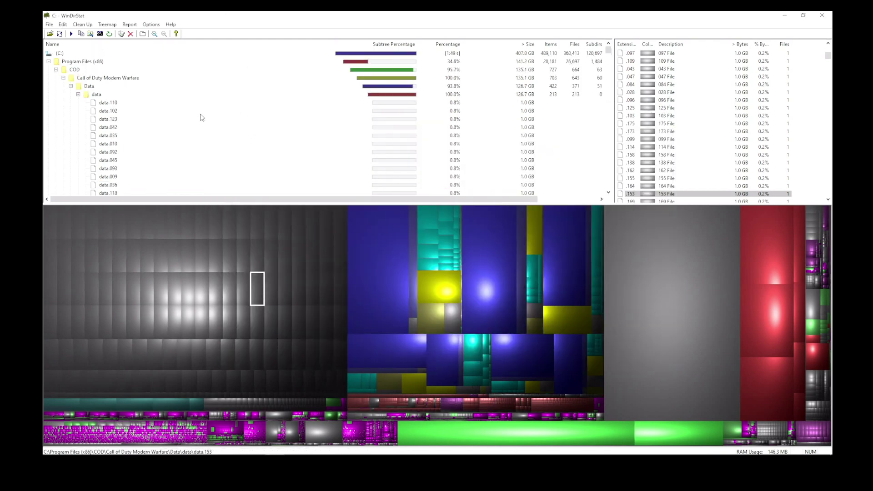
left_click(66, 80)
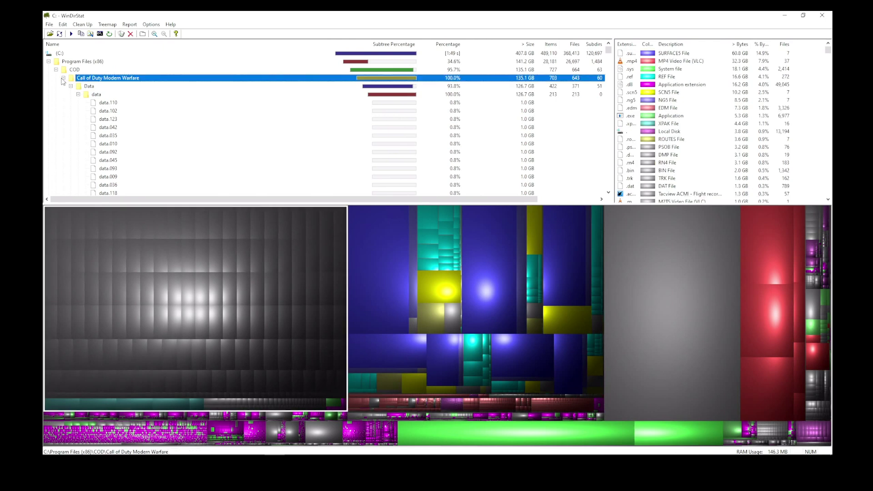
left_click(64, 78)
left_click(56, 69)
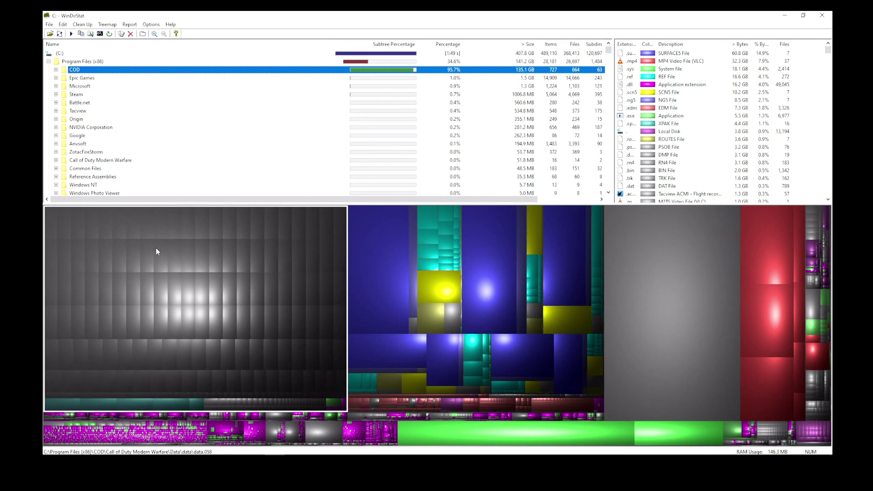
Compare the Syria, PersianGulf and StraitOfDover surface5 files by selecting their large blue treemap blocks.
left_click(370, 263)
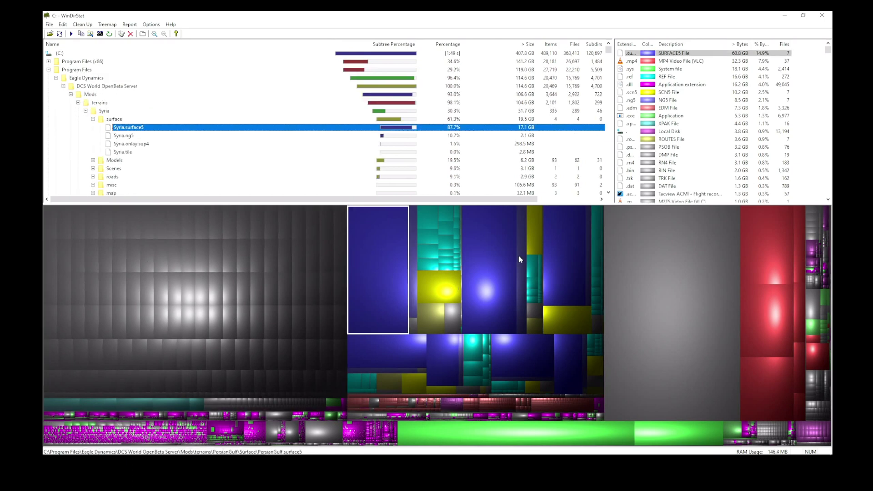
left_click(485, 302)
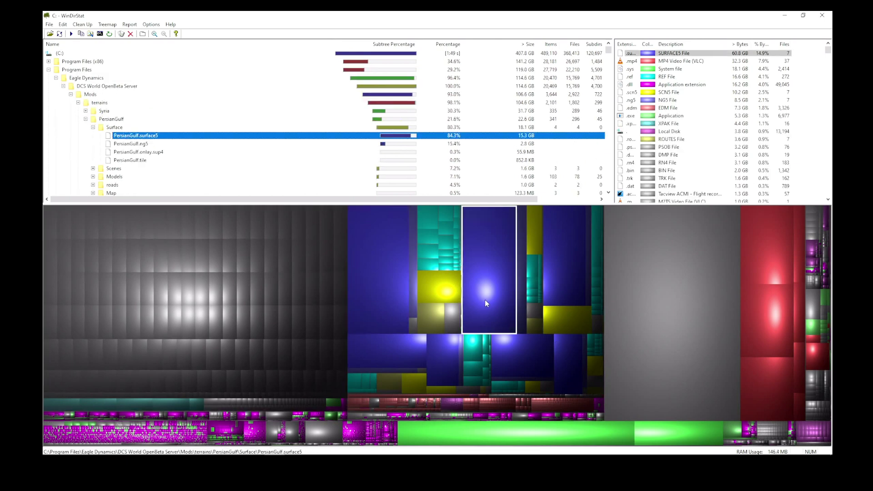
left_click(378, 306)
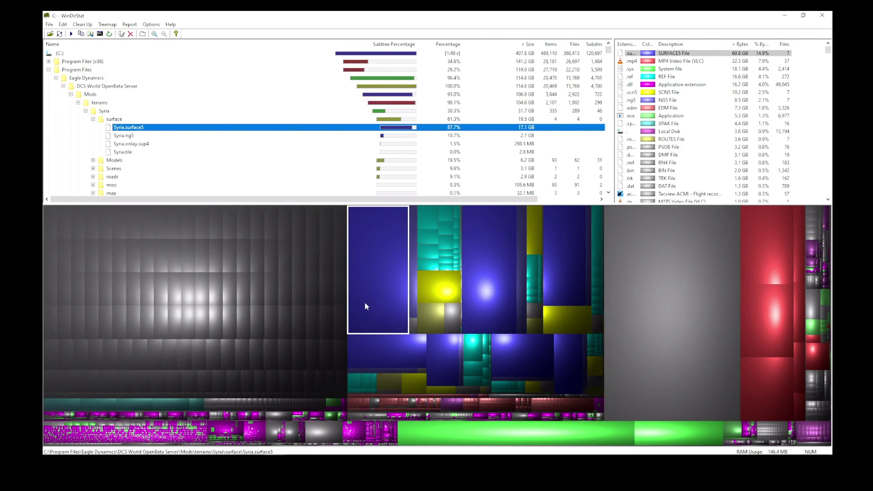
left_click(568, 287)
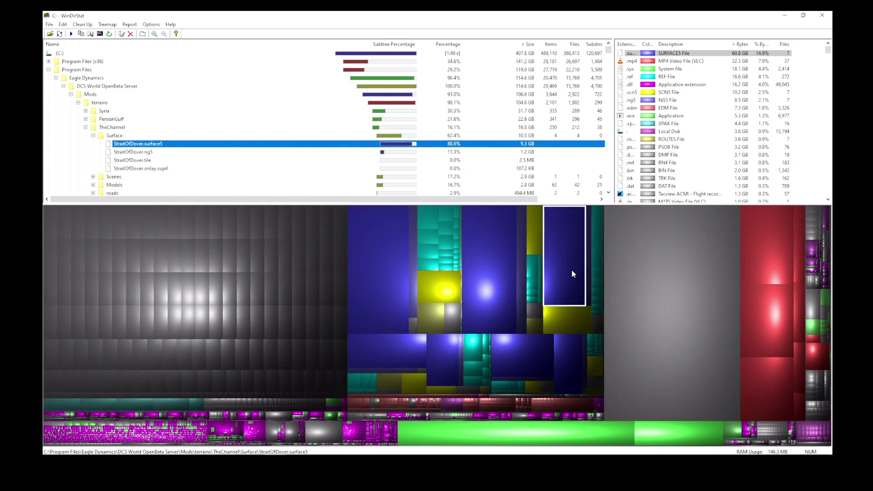
left_click(493, 289)
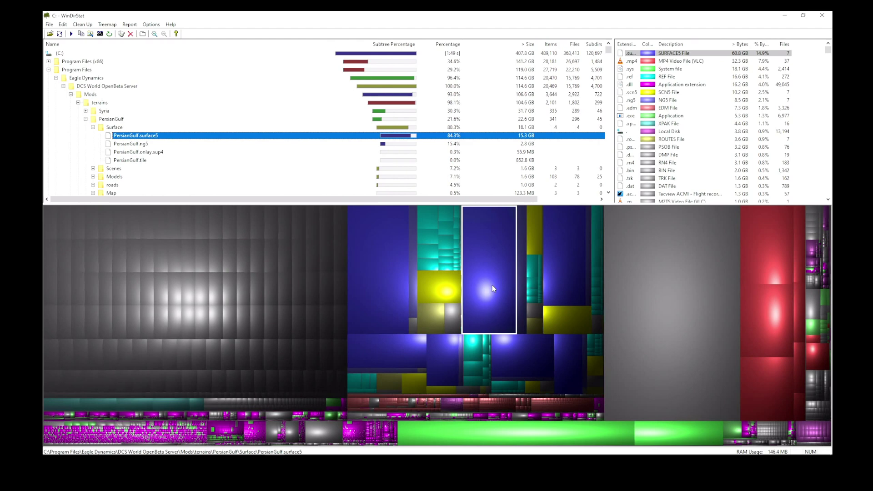
left_click(387, 293)
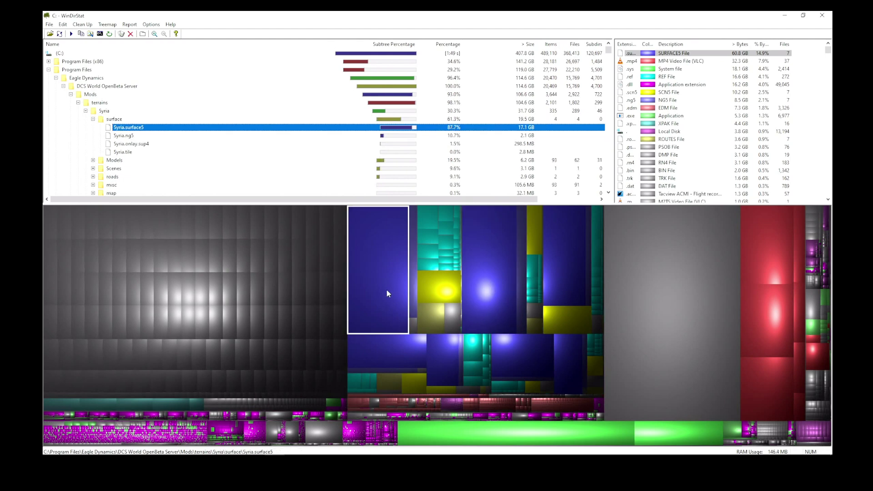
Identify the Caucasus, Normandy1944s, MarianaIslands and Nevada surface5 files among the smaller blue treemap blocks, and return to Syria.surface5.
left_click(387, 353)
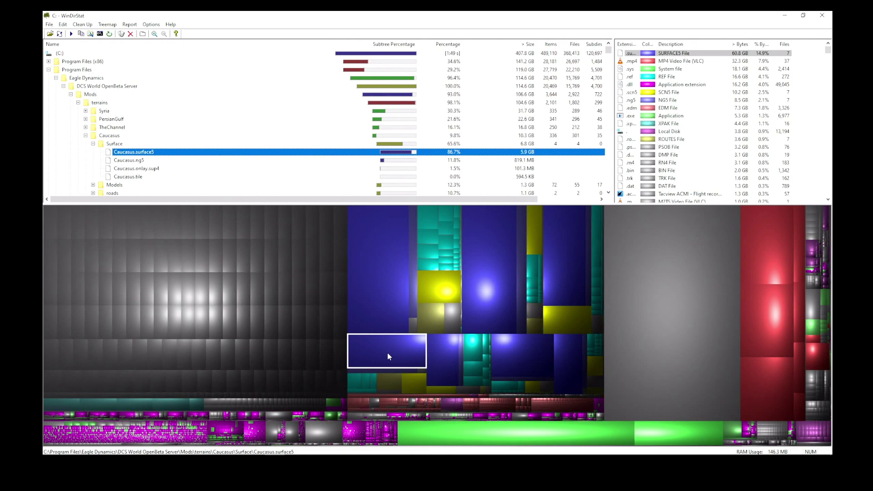
left_click(526, 359)
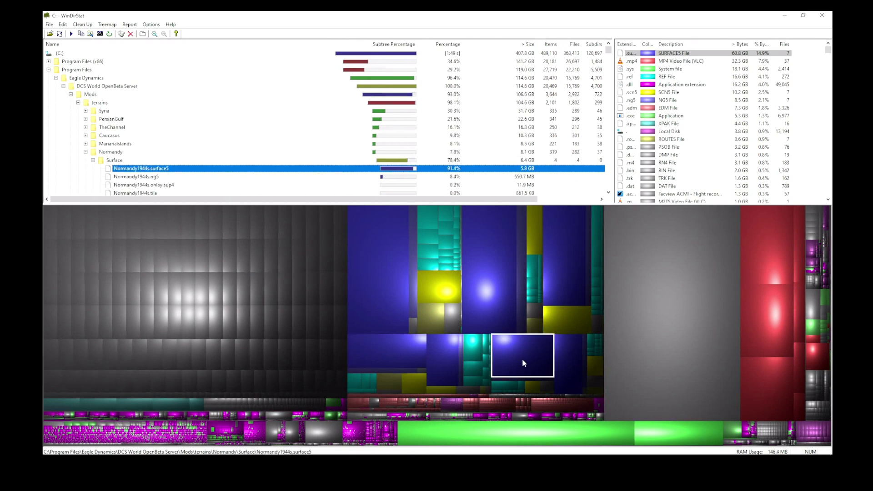
left_click(446, 358)
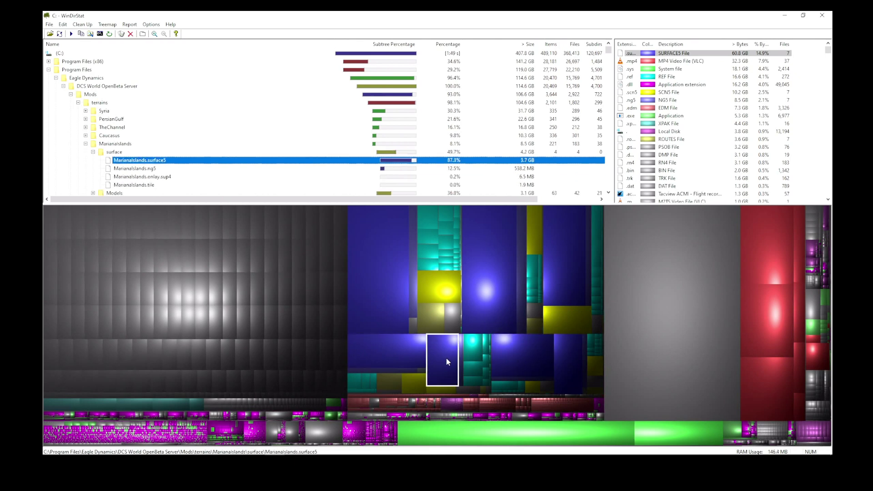
left_click(570, 361)
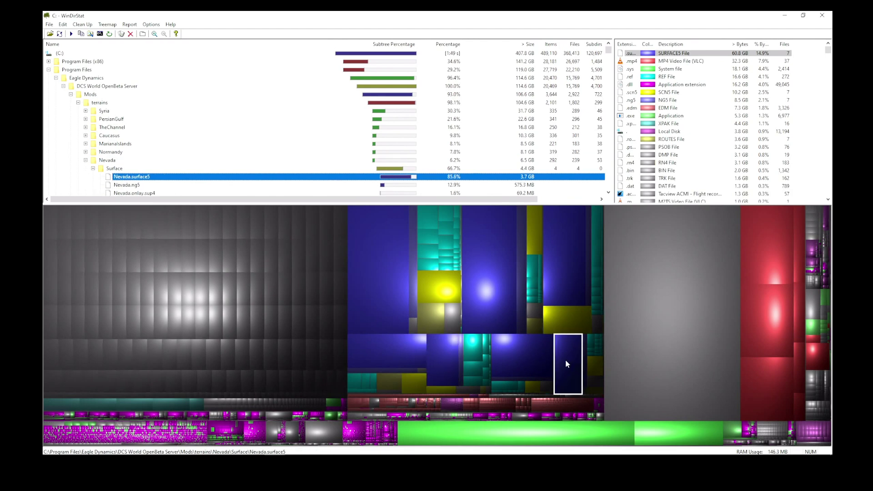
left_click(383, 273)
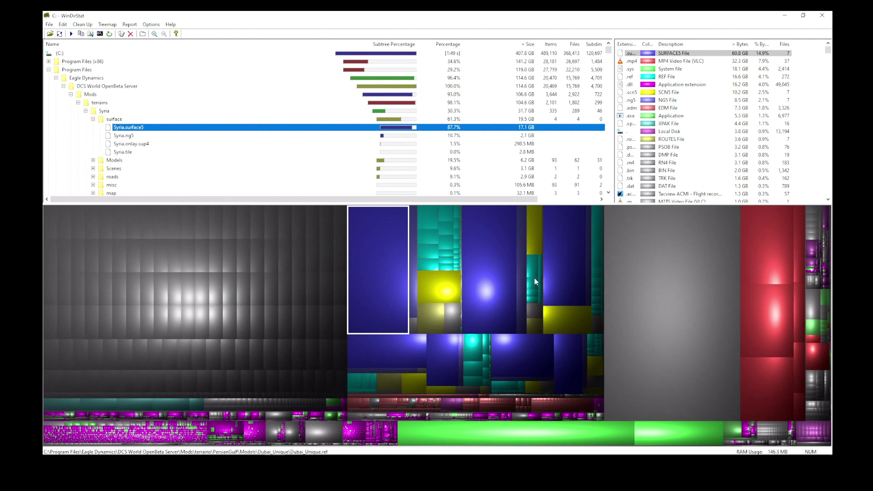
Locate data.090 from its treemap block and collapse the Call of Duty Modern Warfare folder that contains it.
left_click(212, 241)
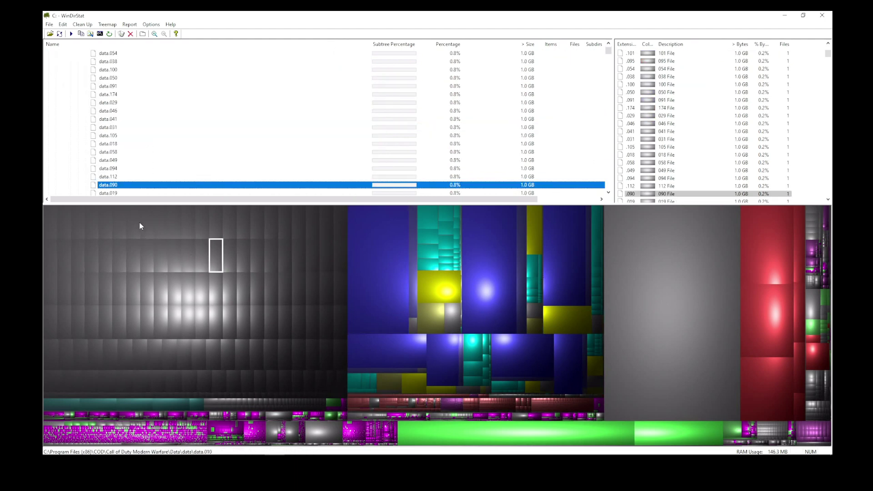
scroll(119, 111, "up", 10)
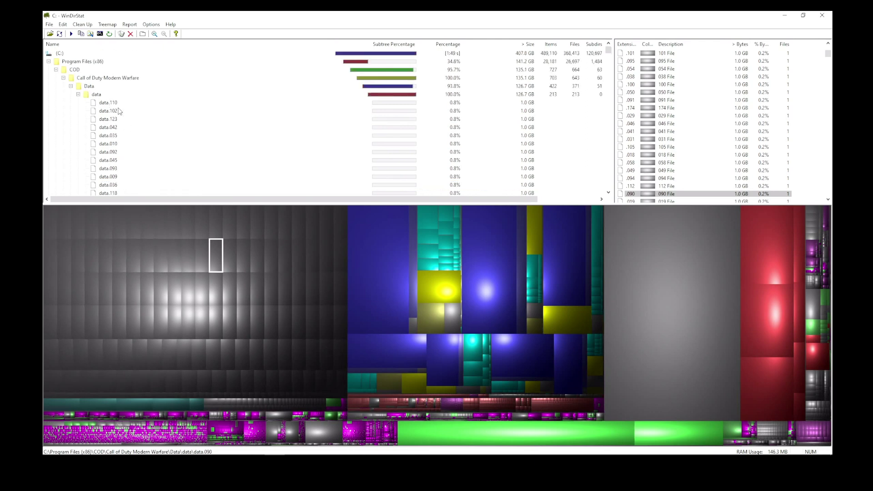
left_click(63, 78)
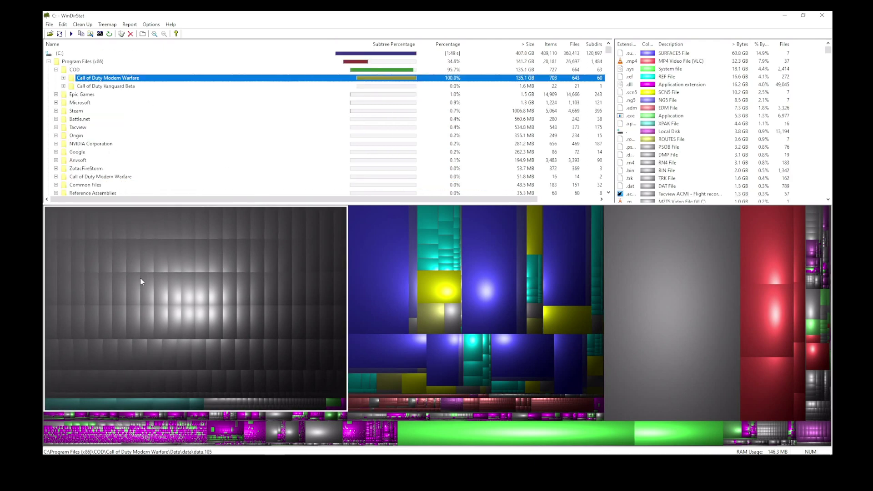
Collapse the Program Files (x86) folder and close WinDirStat.
left_click(48, 62)
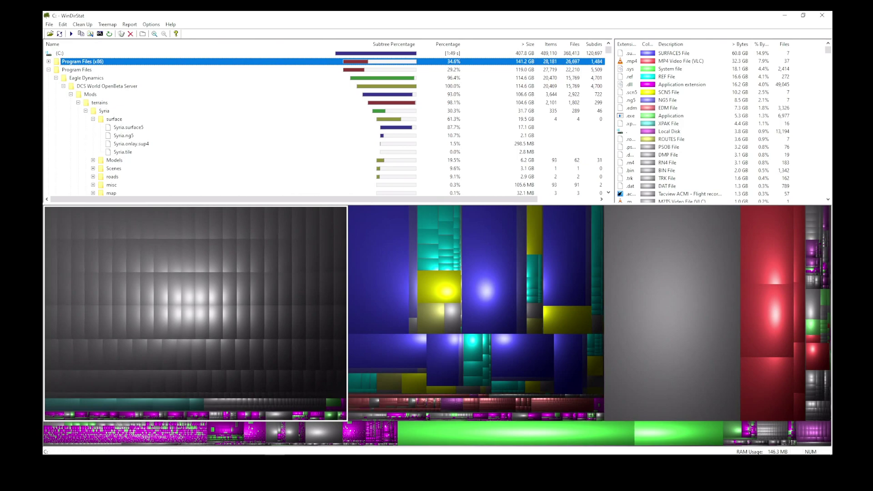
left_click(823, 16)
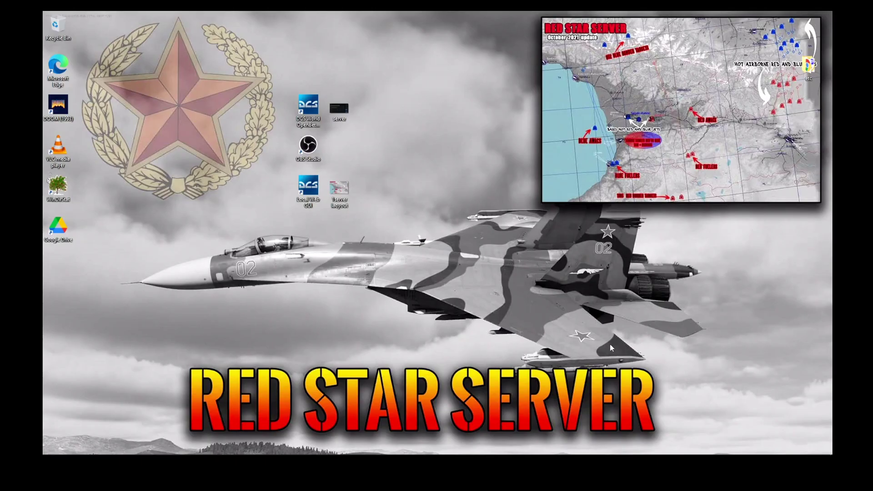